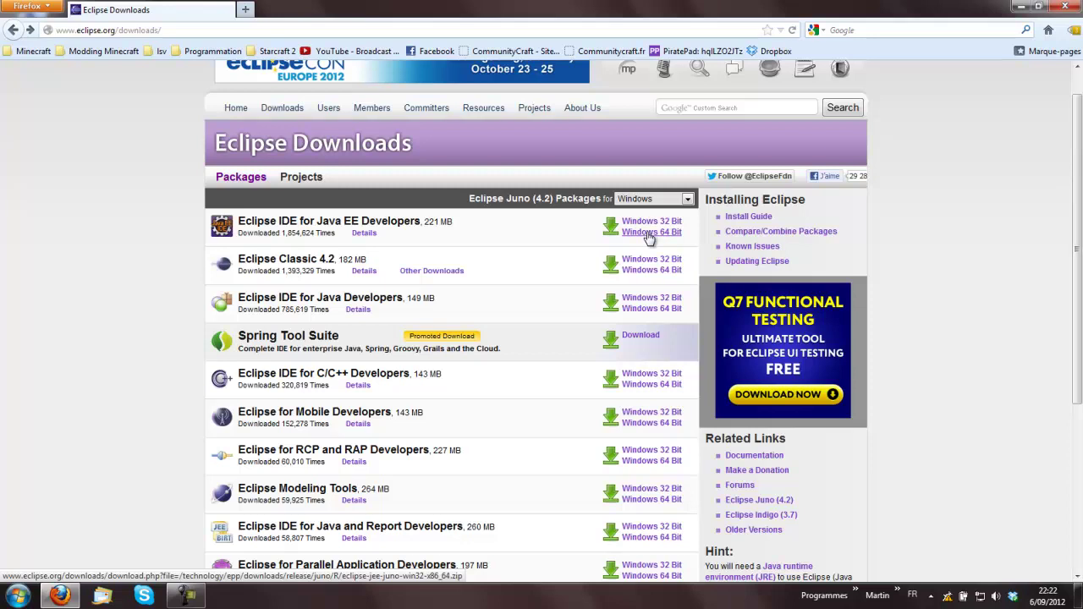
Search Google for "craftbukkit" and open the Bukkit Forums site at bukkit.org.
left_click(852, 30)
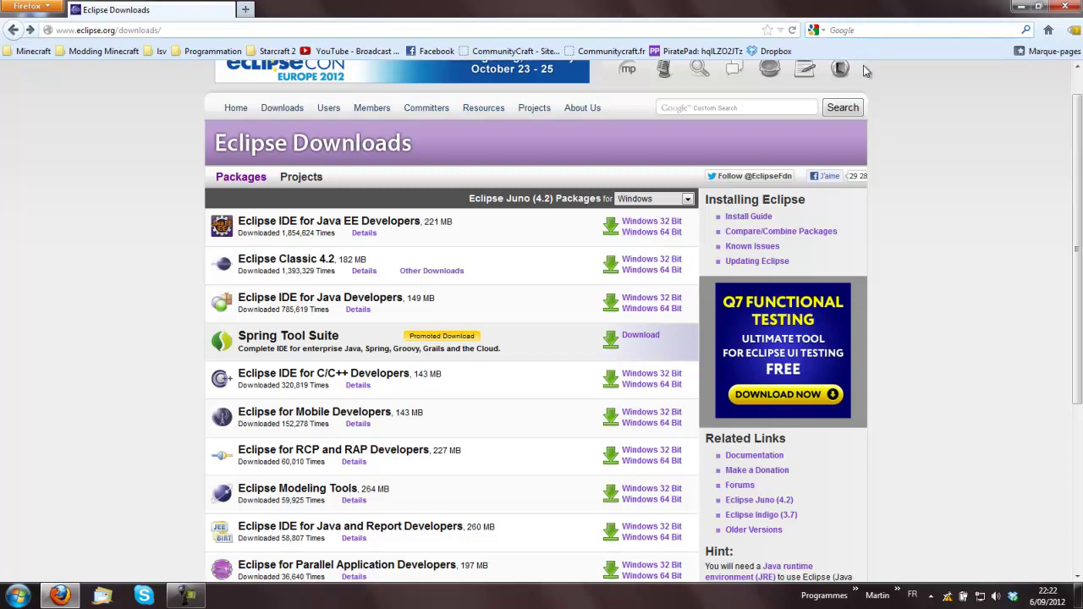
type("craftbu")
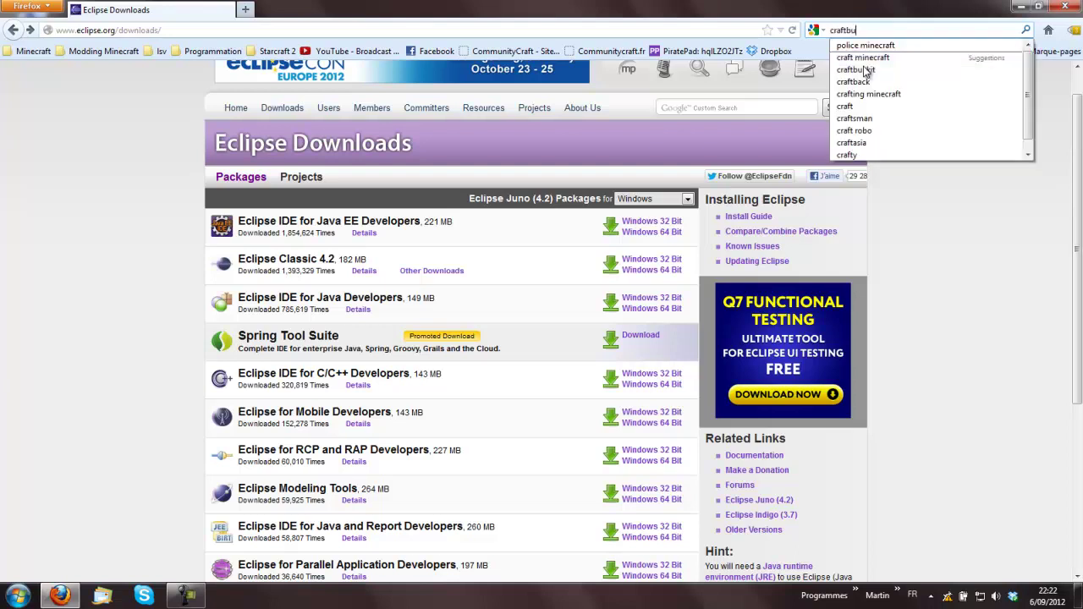
type("kkit")
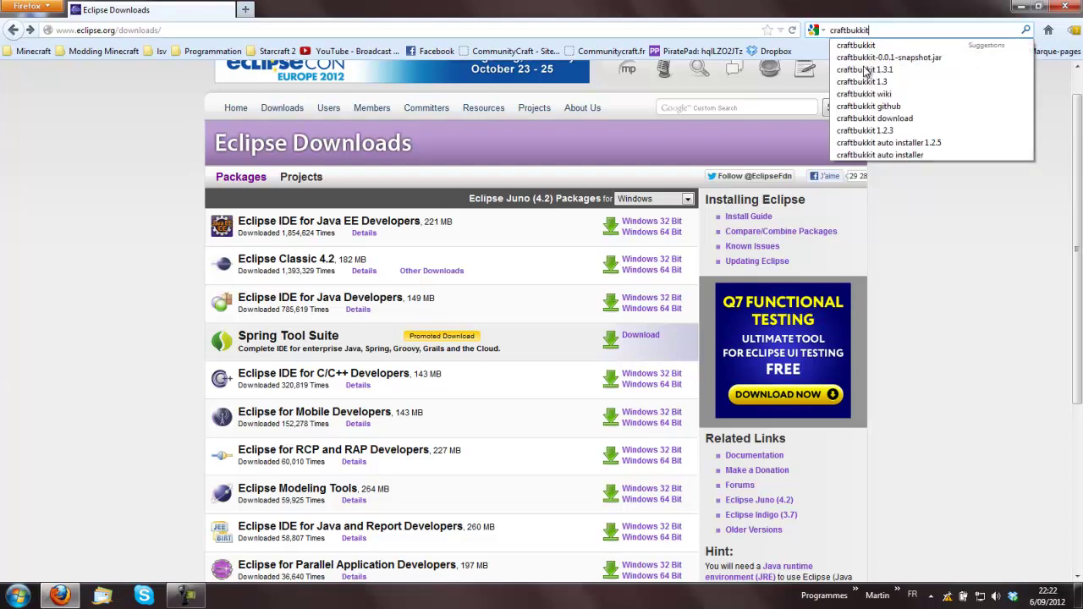
key("Return")
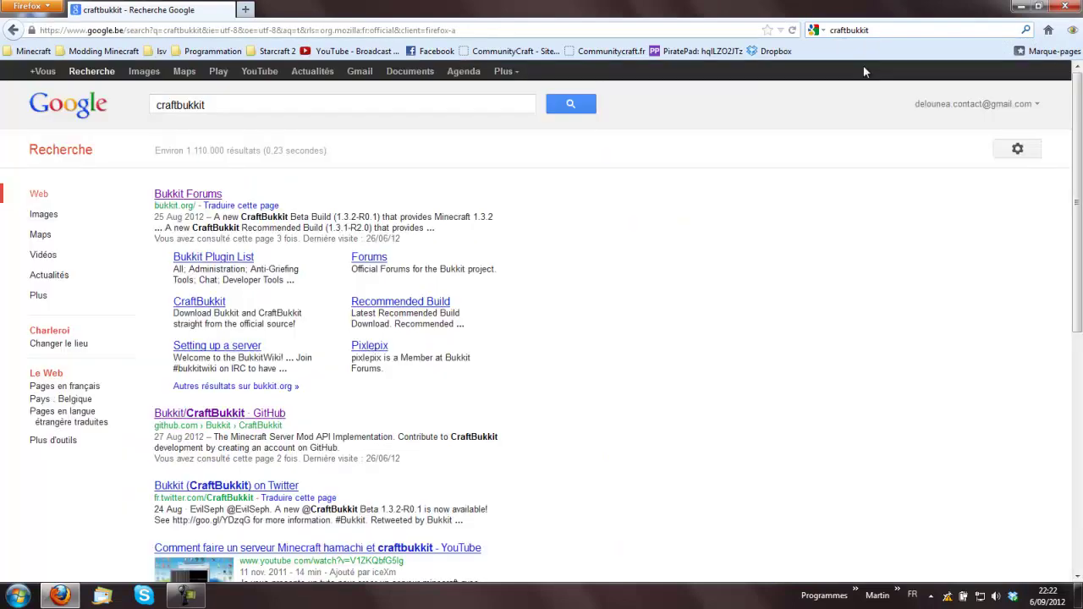
left_click(203, 198)
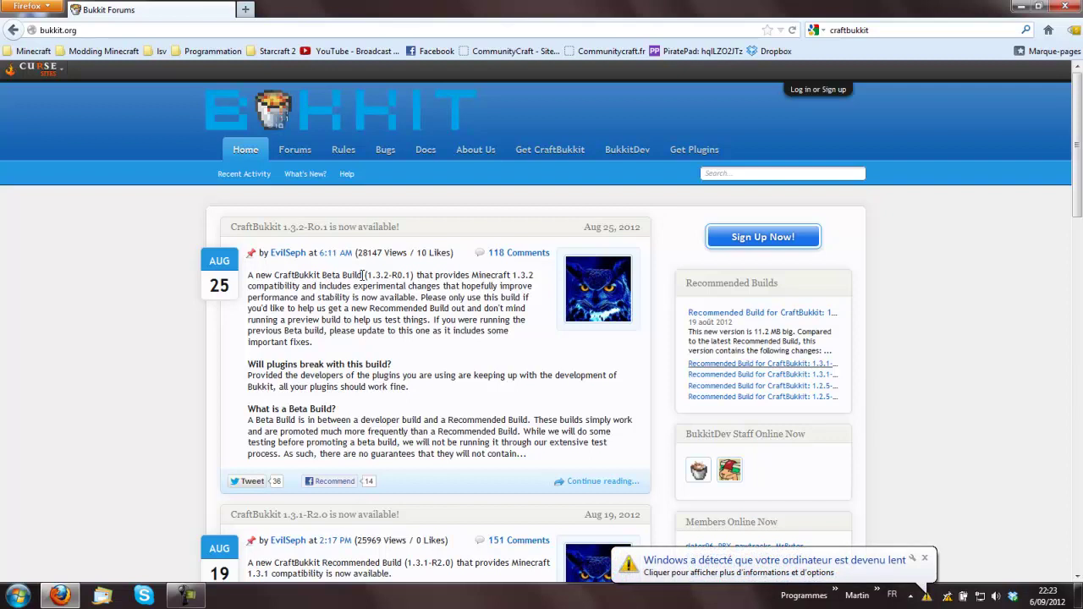
left_click(925, 557)
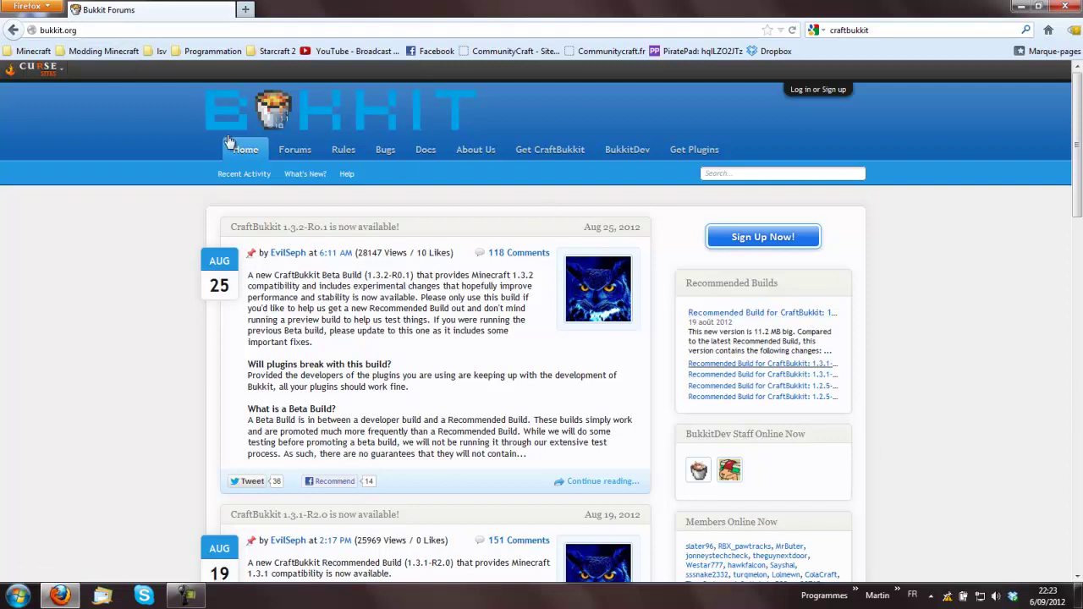
Download the CraftBukkit Recommended Build 1.3.1-R2.0 jar from the Bukkit site.
left_click(775, 315)
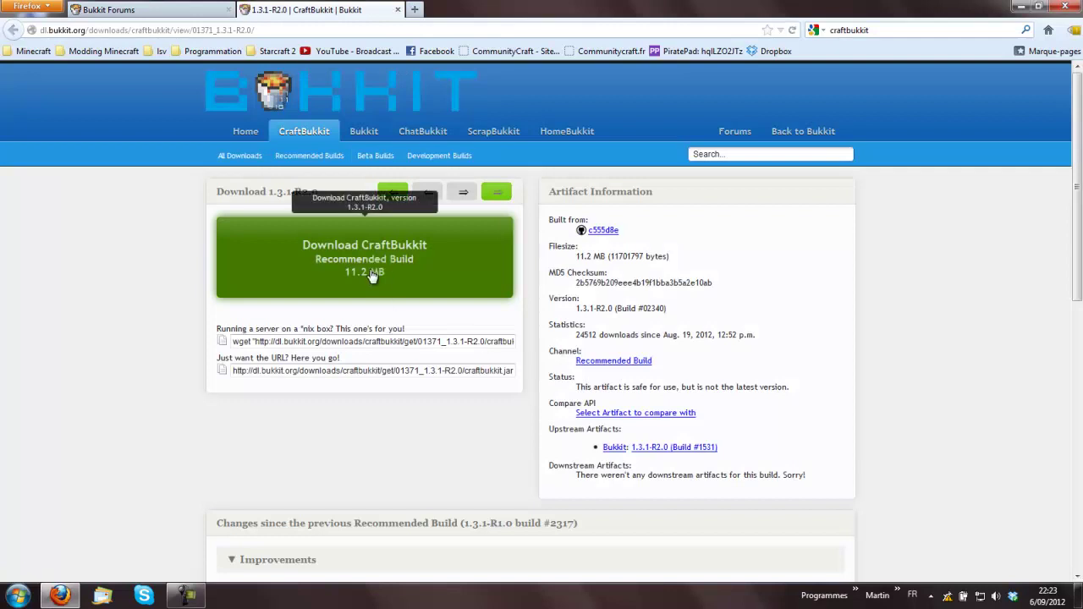
left_click(364, 259)
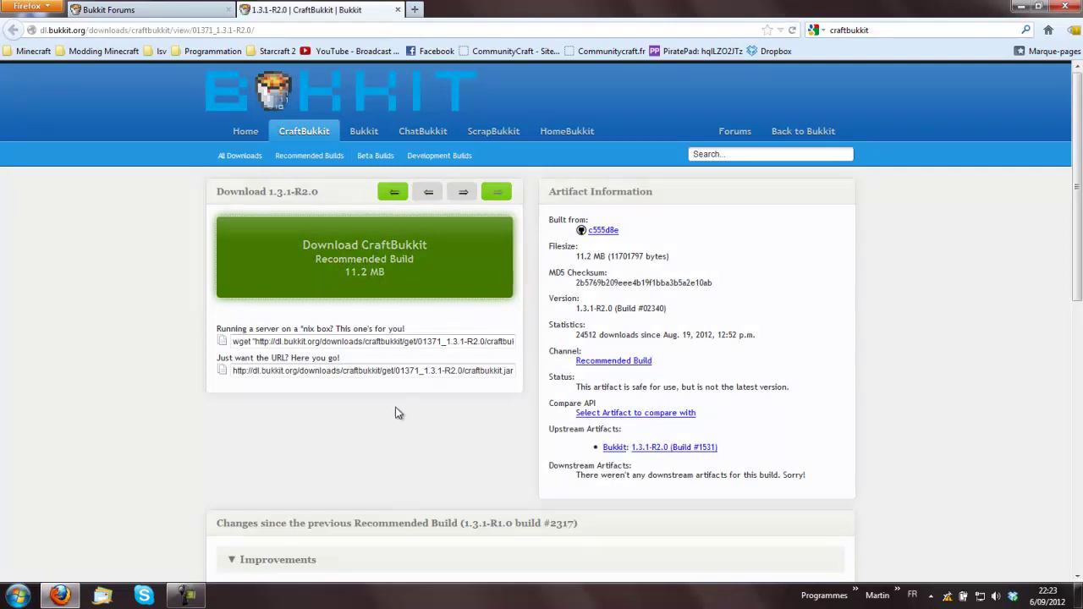
left_click(585, 354)
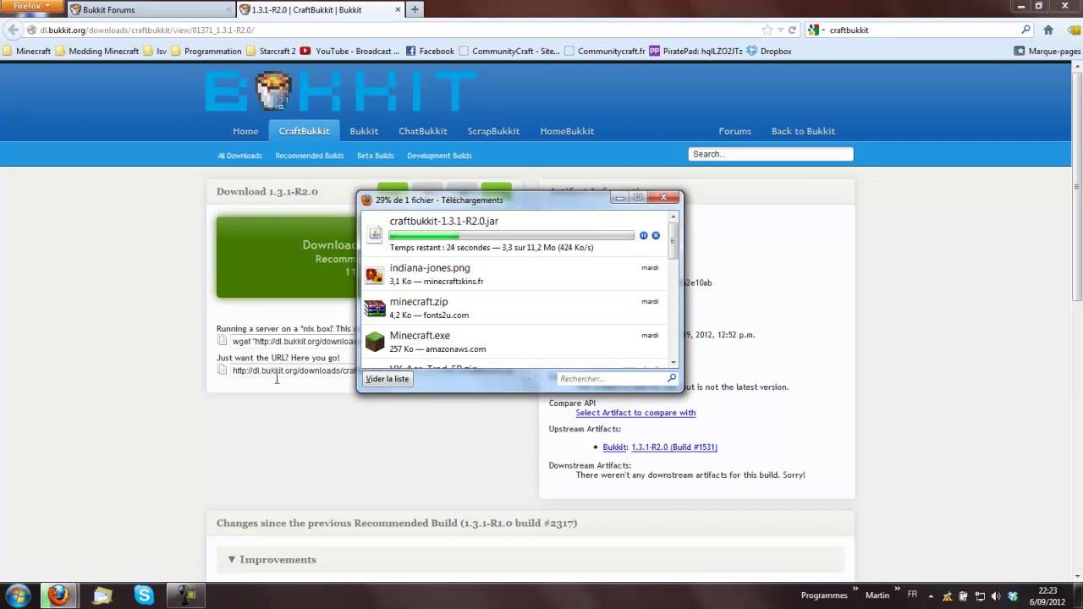
left_click(99, 344)
left_click(399, 9)
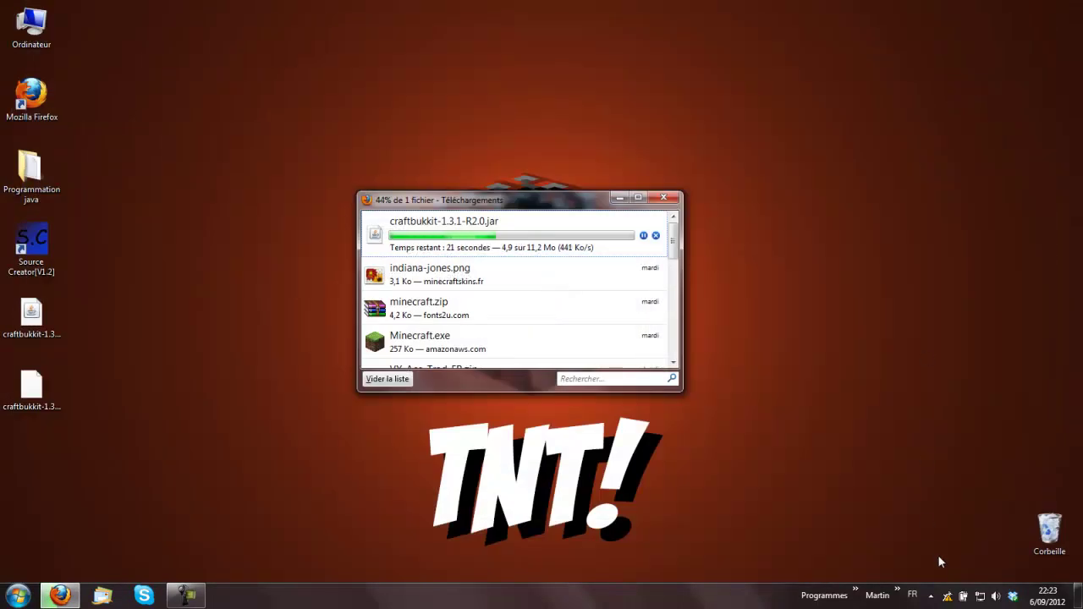
Launch Eclipse with the workspace in the desktop folder Programmation java\Eclipse, closing the browser's download window.
left_click(899, 595)
left_click(888, 493)
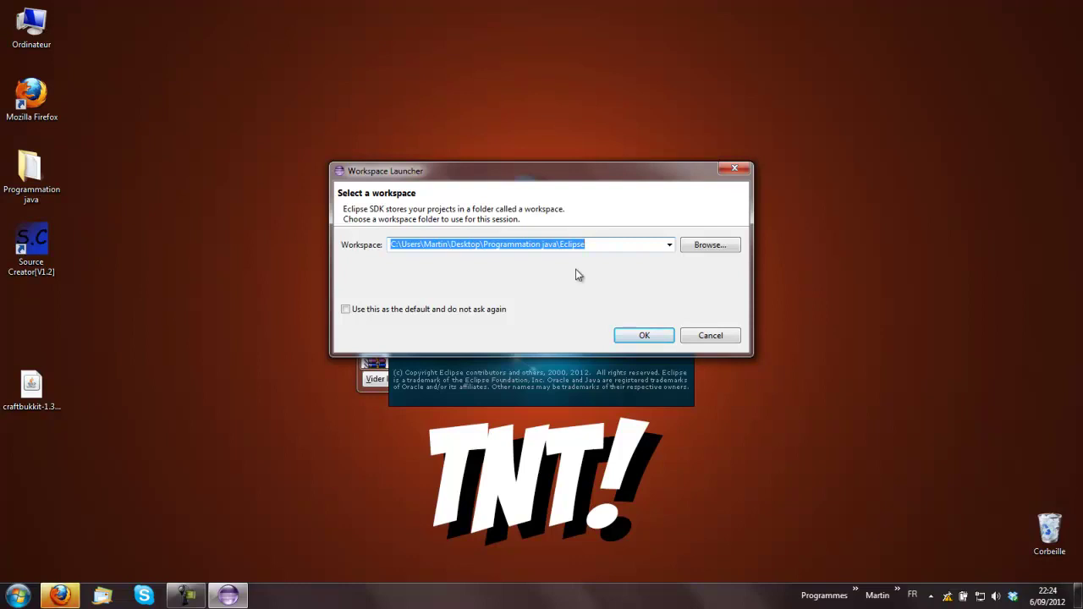
left_click(641, 336)
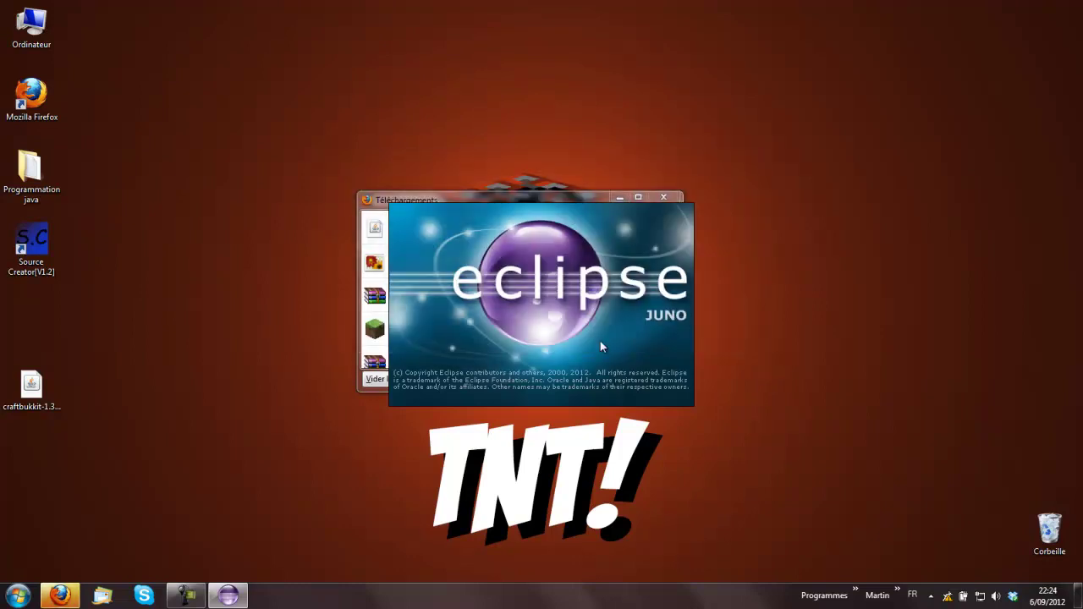
left_click(663, 198)
left_click_drag(31, 386, 43, 323)
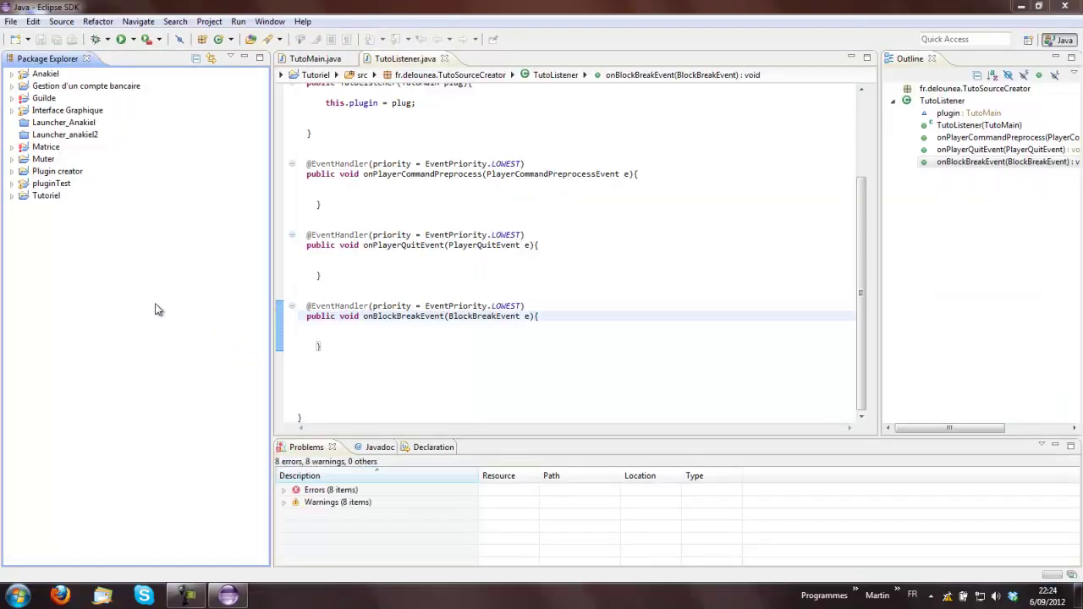
Delete the Tutoriel project together with its contents on disk, and close its leftover TutoMain.java editor.
right_click(46, 196)
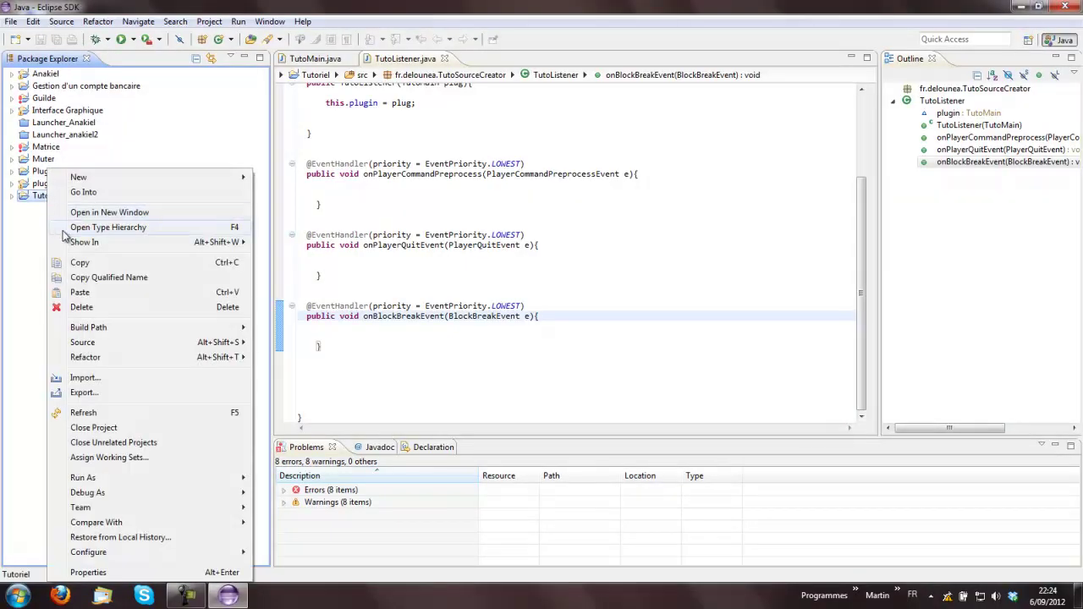
left_click(102, 309)
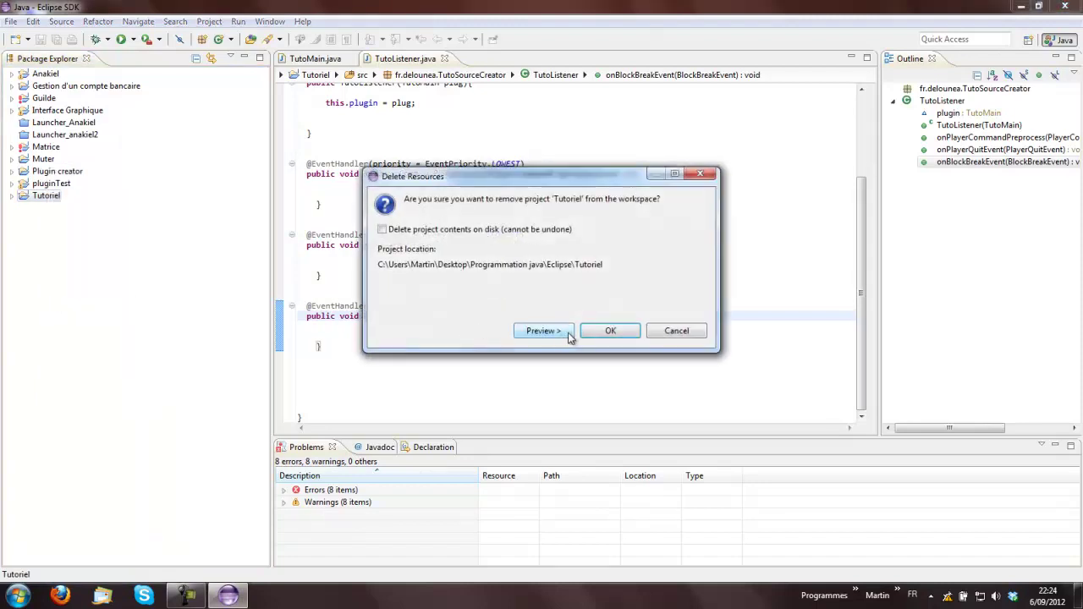
left_click(381, 229)
left_click(610, 330)
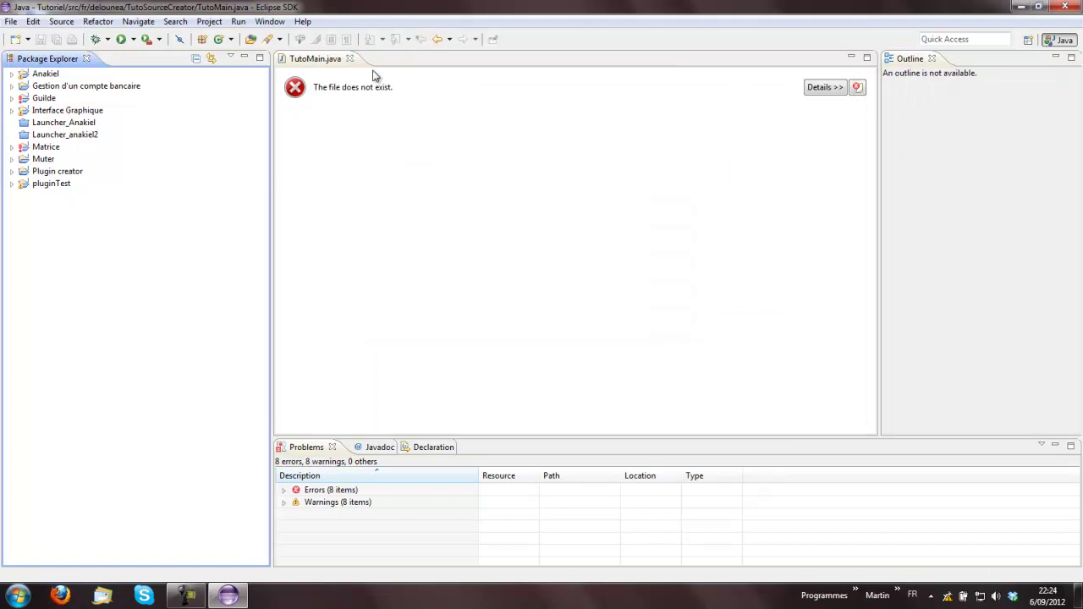
left_click(350, 58)
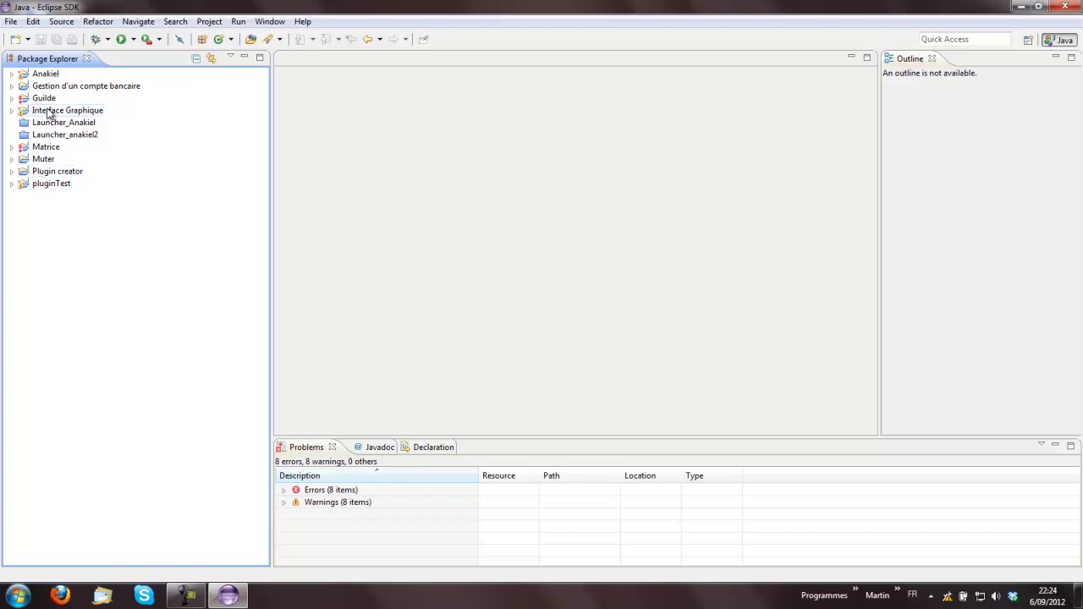
Create a new Java project named TutorielYoutube with the default settings and expand it in the project tree.
left_click(15, 40)
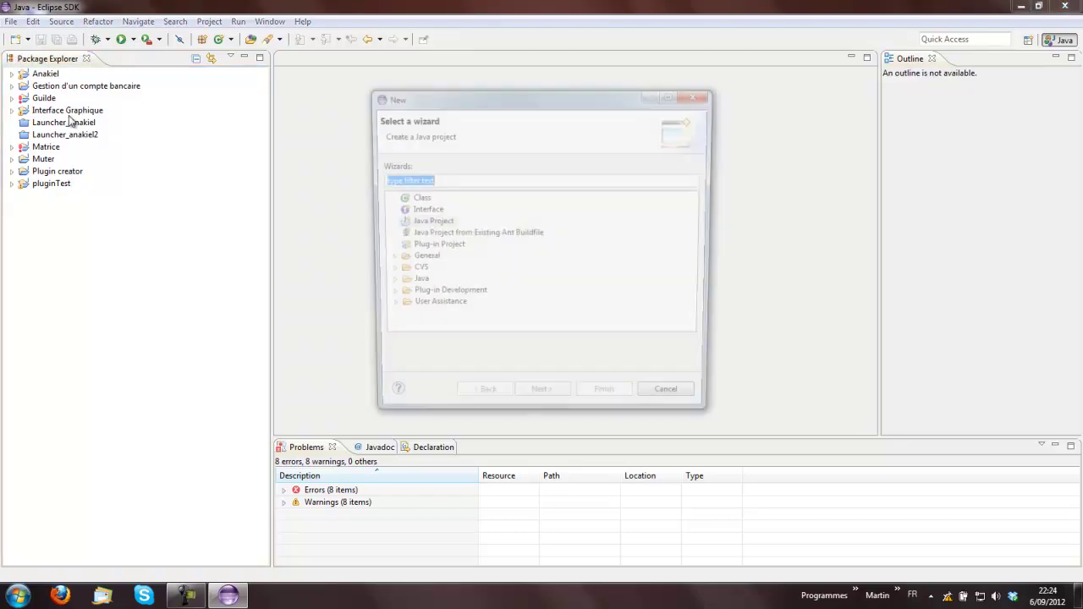
left_click(425, 223)
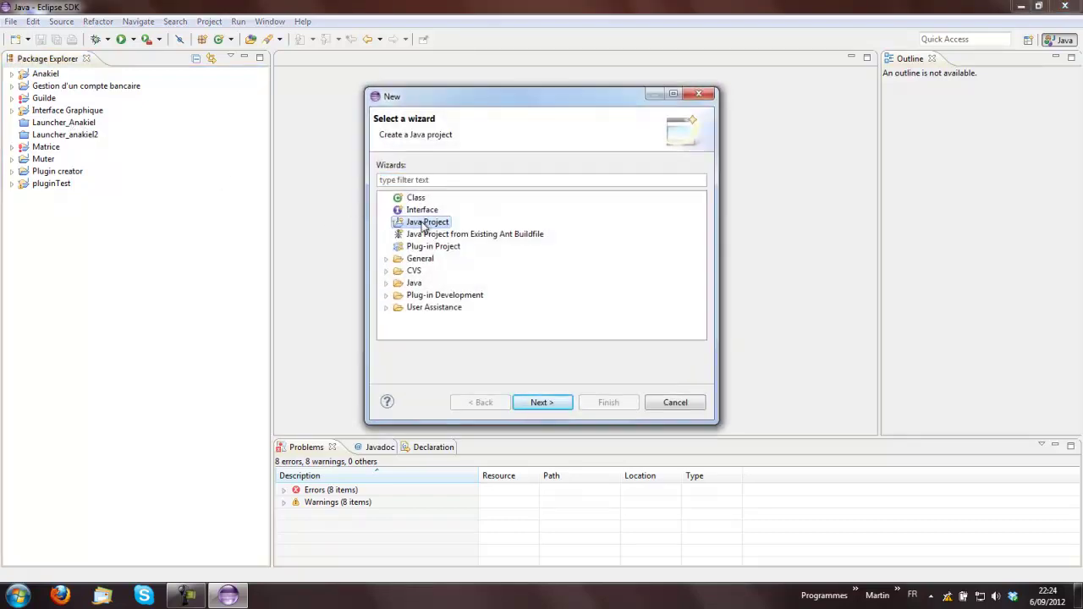
left_click(541, 404)
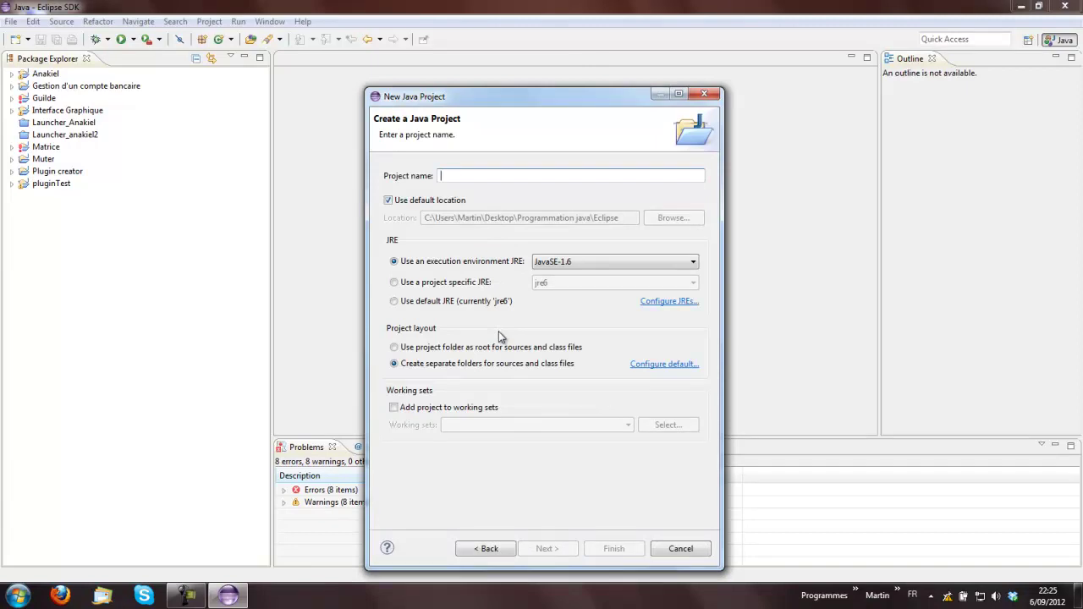
type("Tu")
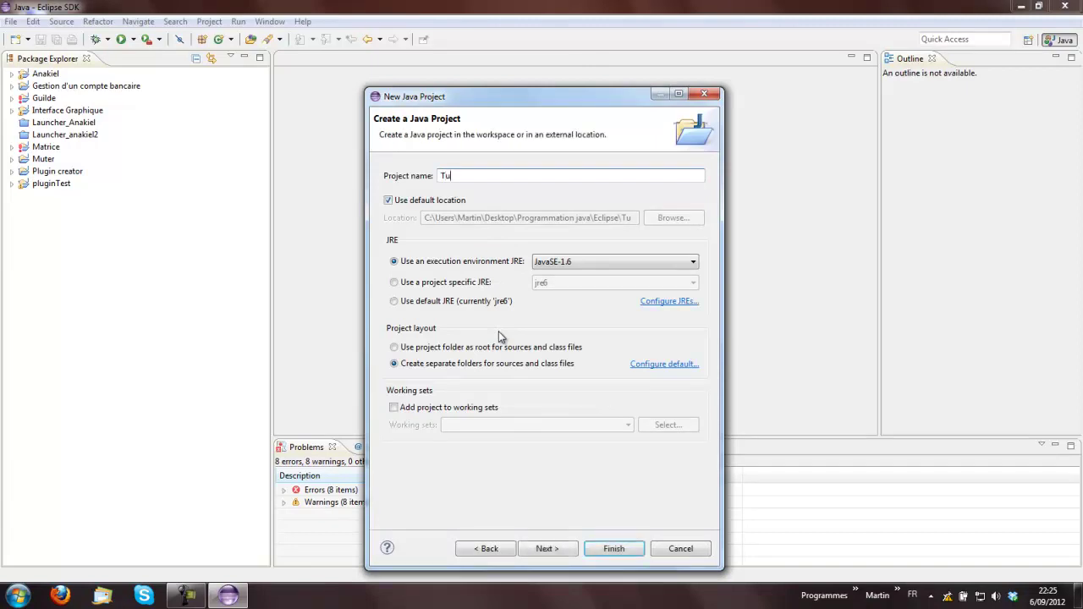
type("torielYoutube")
left_click(607, 552)
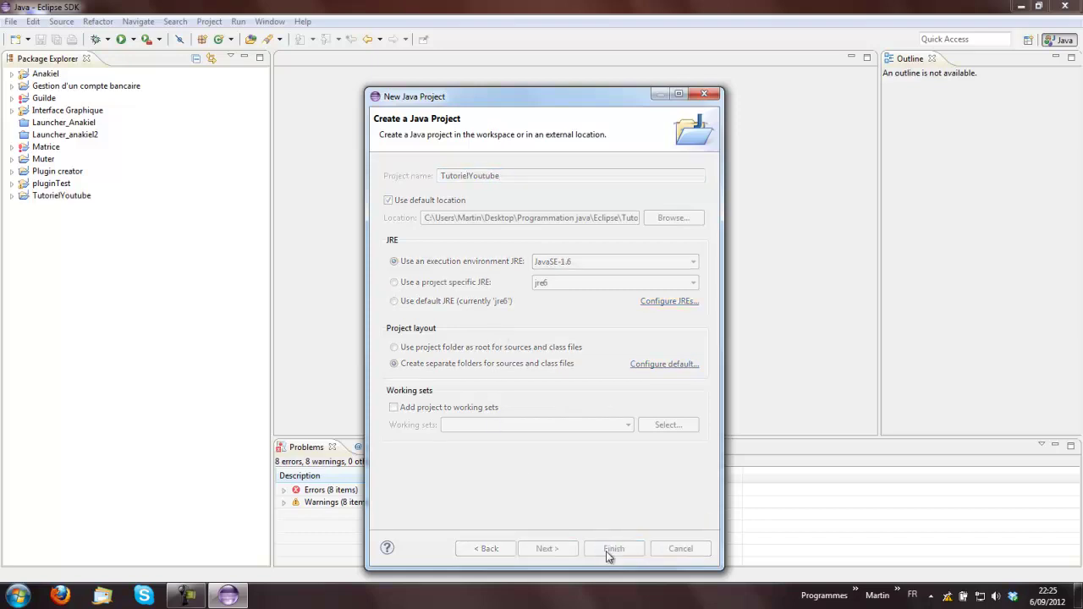
left_click(12, 197)
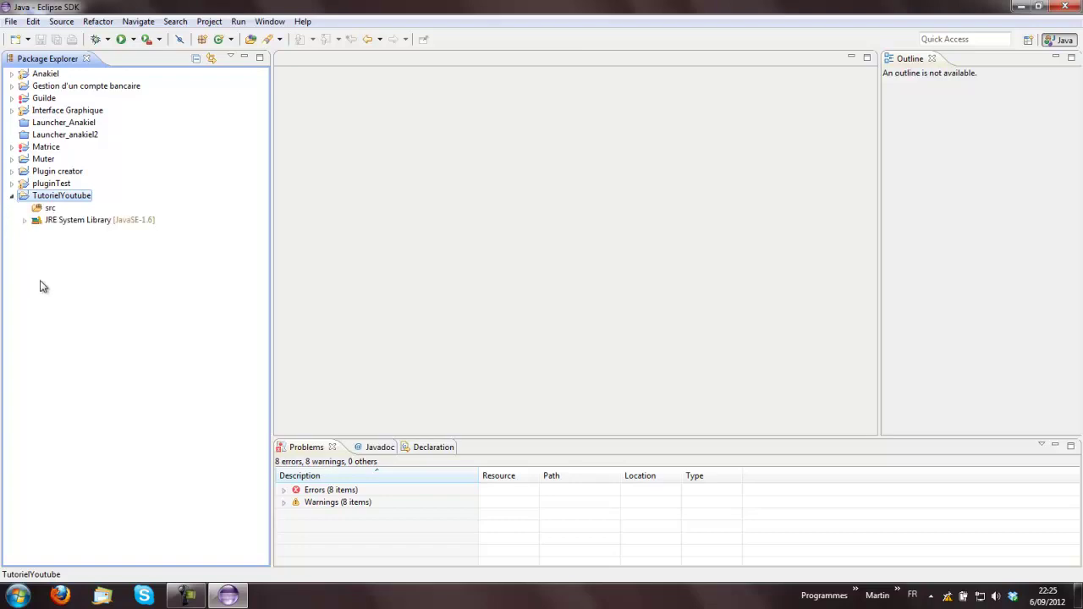
Add craftbukkit-1.3.1-R2.0 from the desktop to TutorielYoutube's Java build path as an external JAR, and expand the project's Referenced Libraries.
right_click(47, 201)
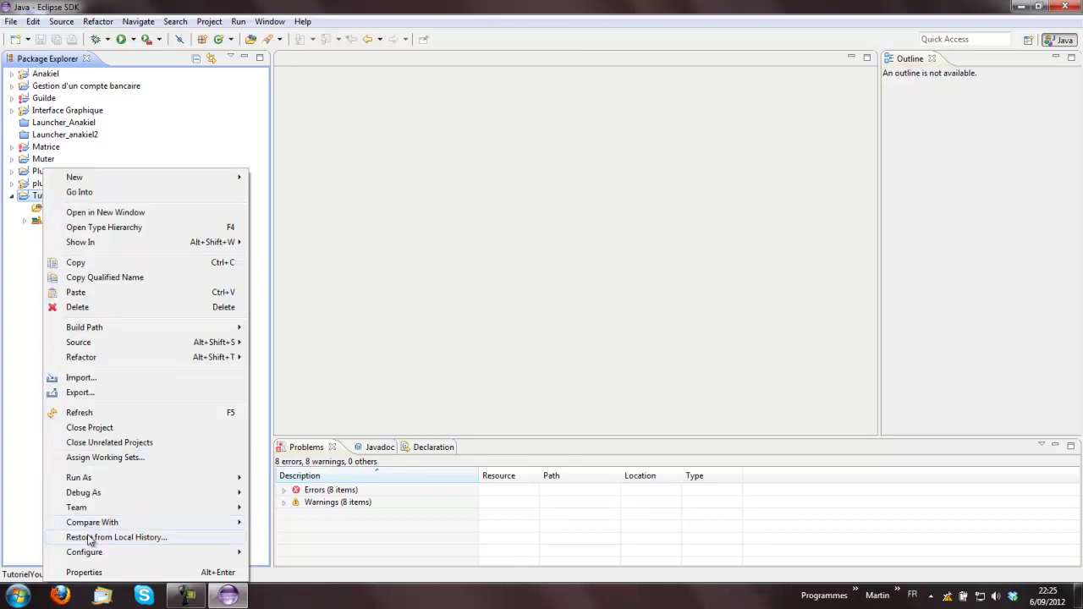
left_click(25, 294)
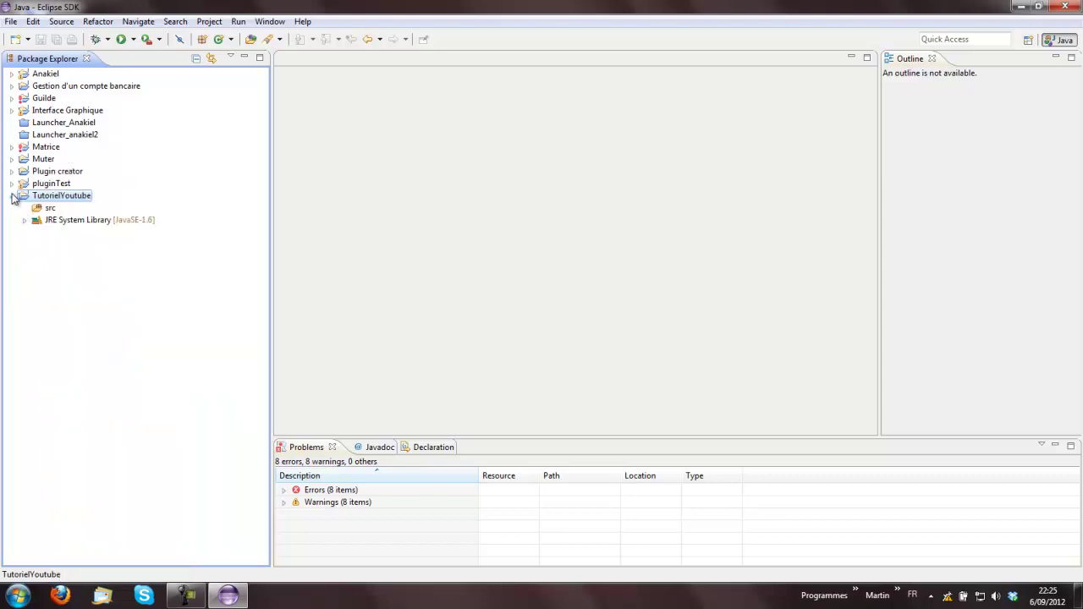
right_click(61, 201)
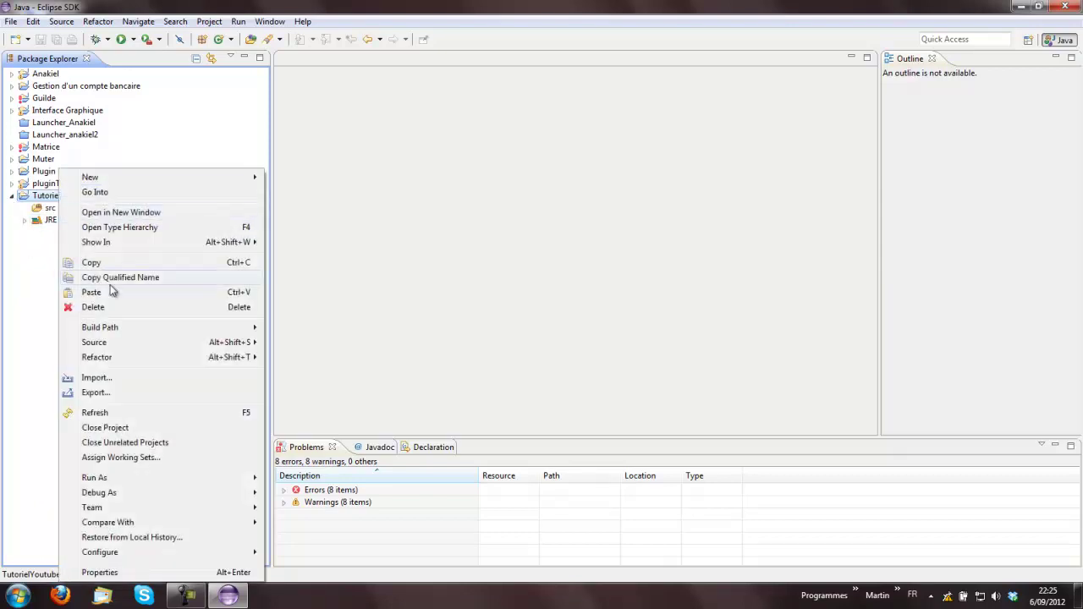
left_click(100, 572)
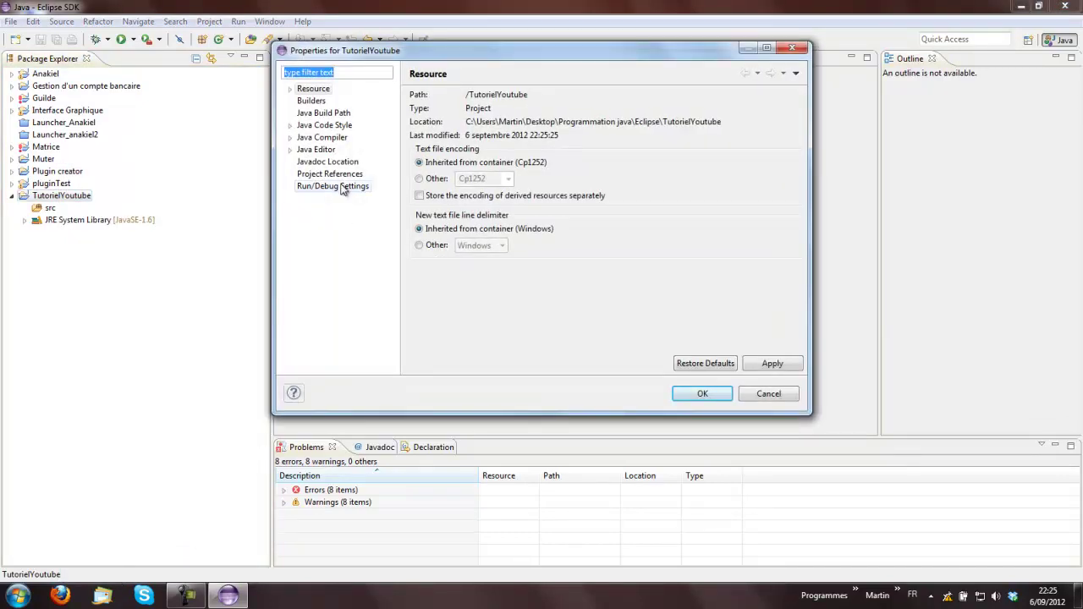
left_click(311, 115)
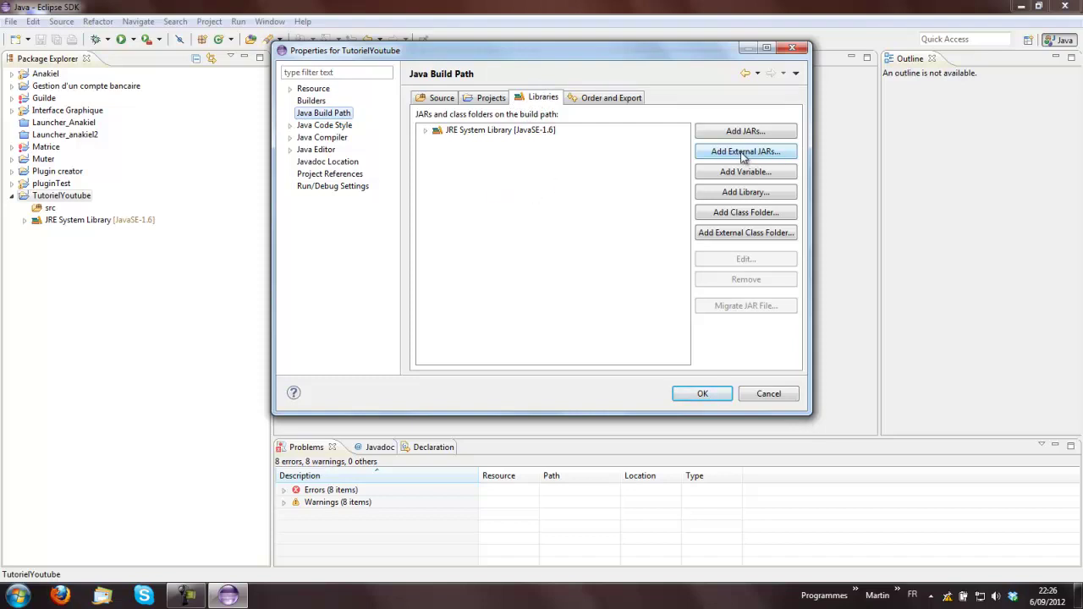
left_click(731, 131)
left_click(728, 153)
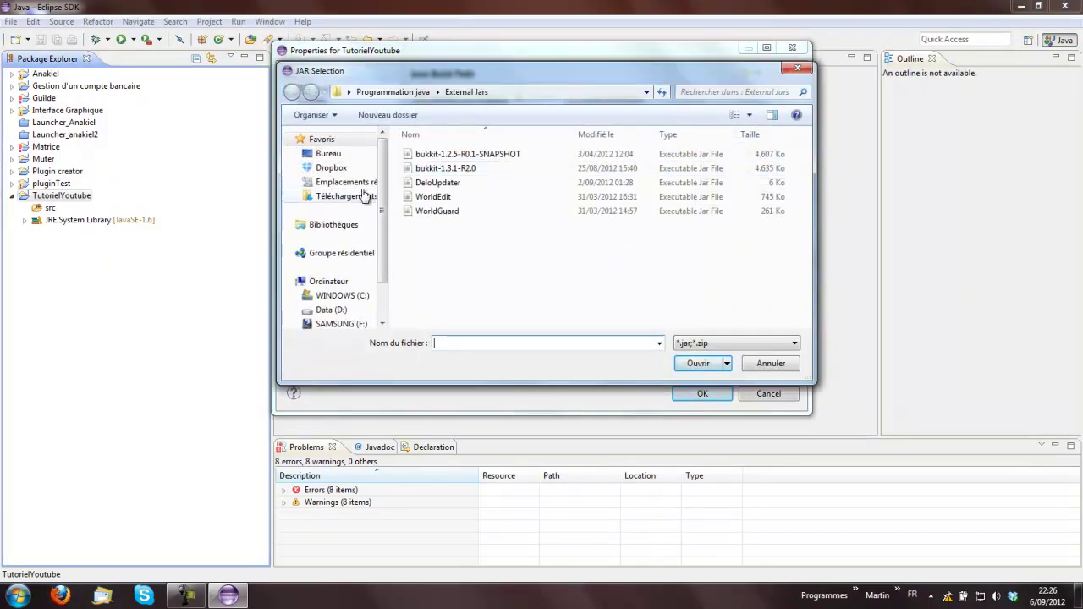
left_click(331, 155)
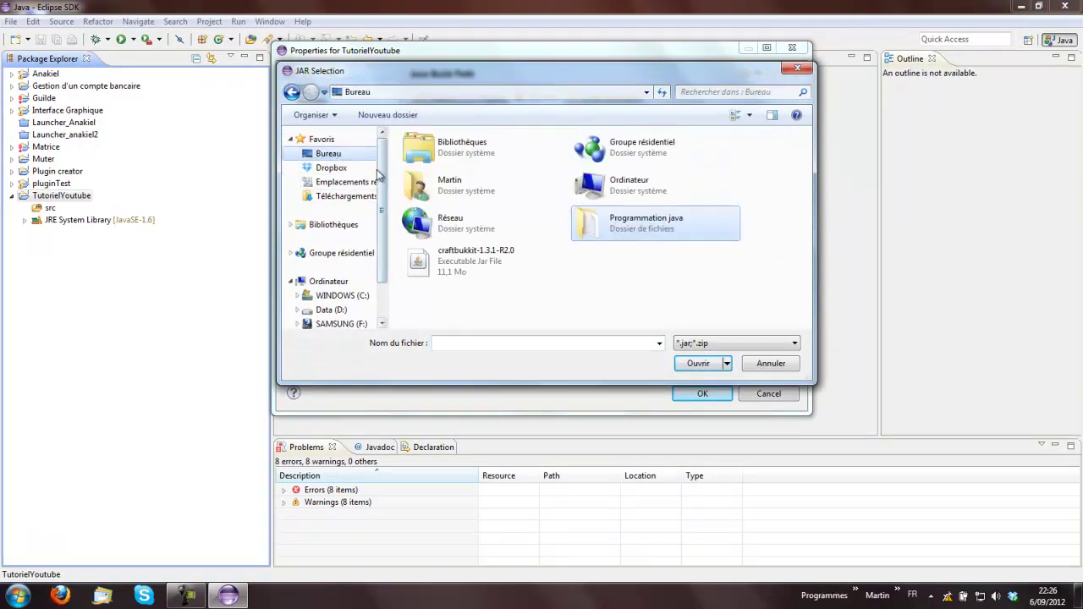
left_click(448, 270)
double_click(461, 258)
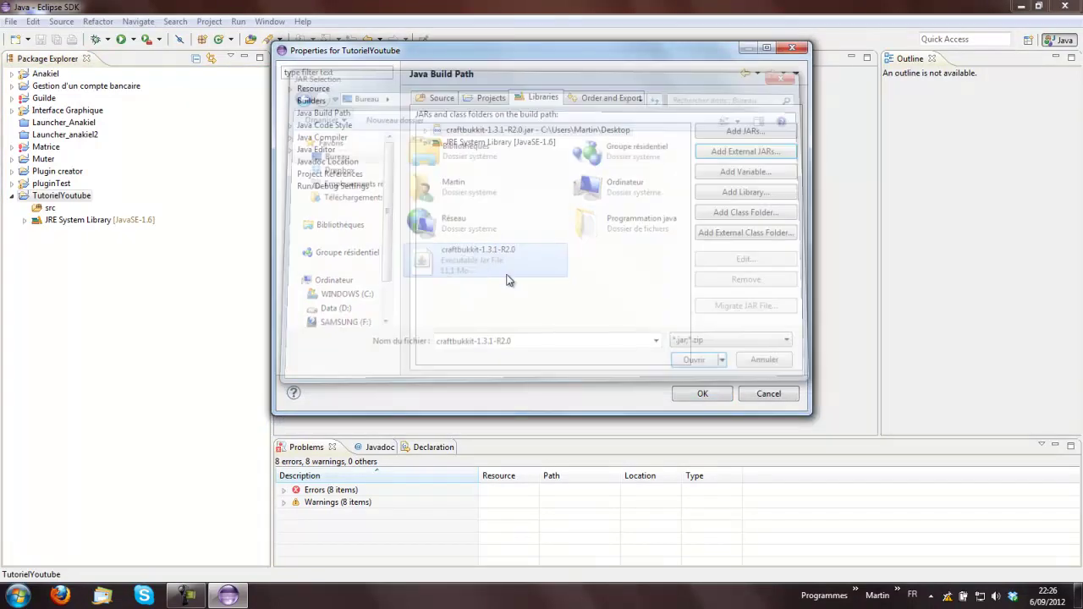
left_click(705, 393)
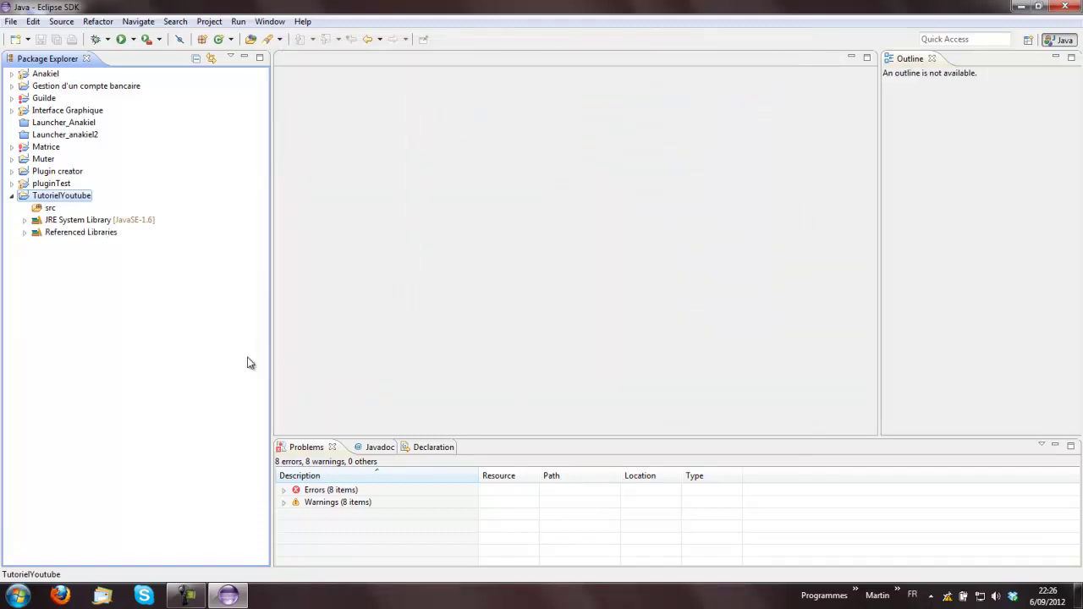
left_click(24, 234)
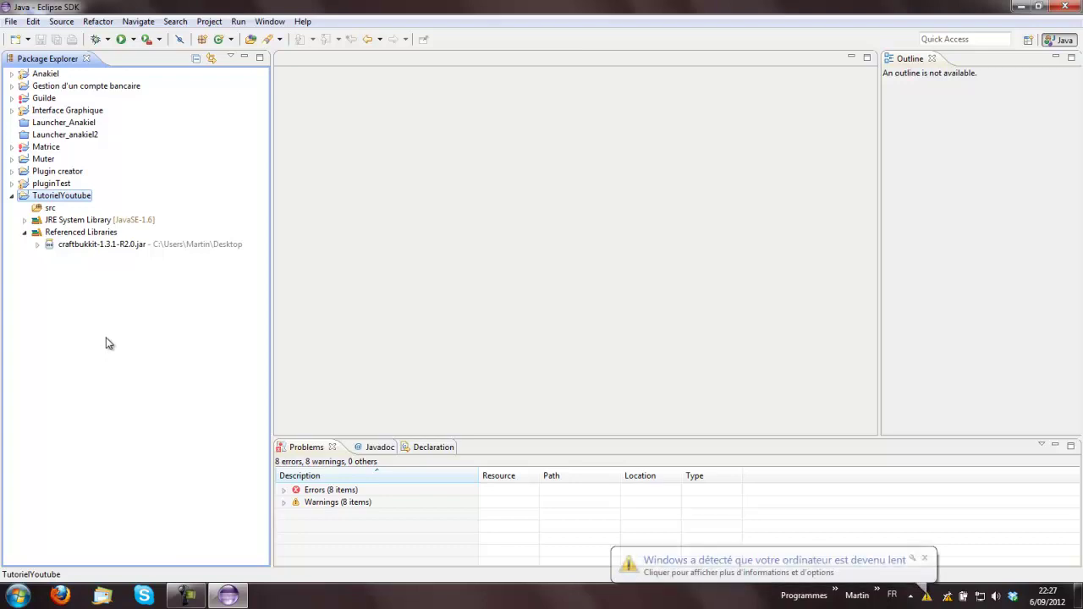
left_click(927, 561)
left_click(846, 529)
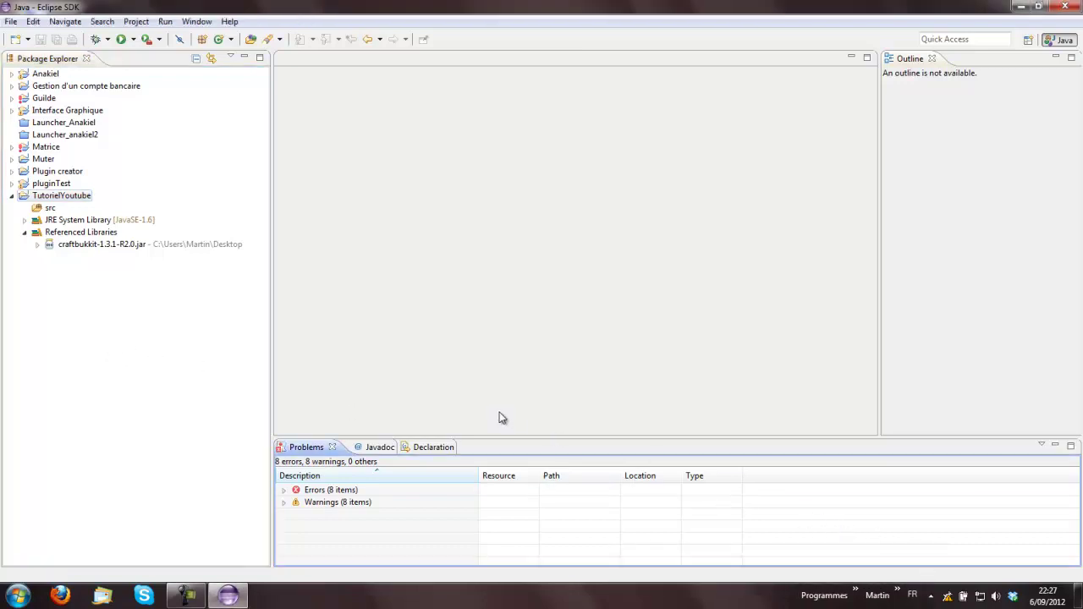
left_click(201, 362)
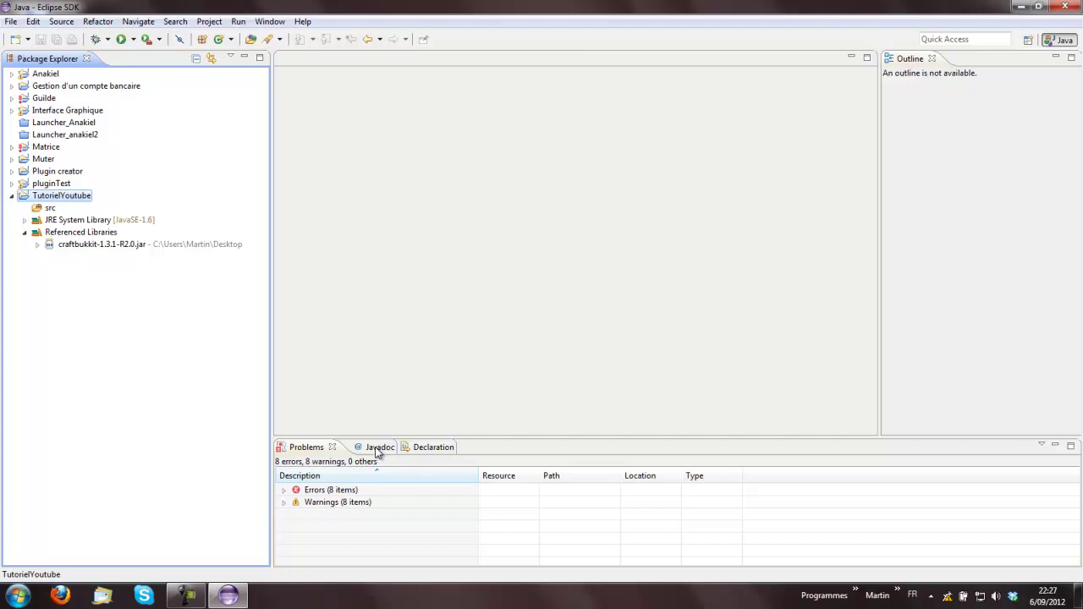
Examine the Javadoc and Problems views, including the list of errors.
left_click(374, 448)
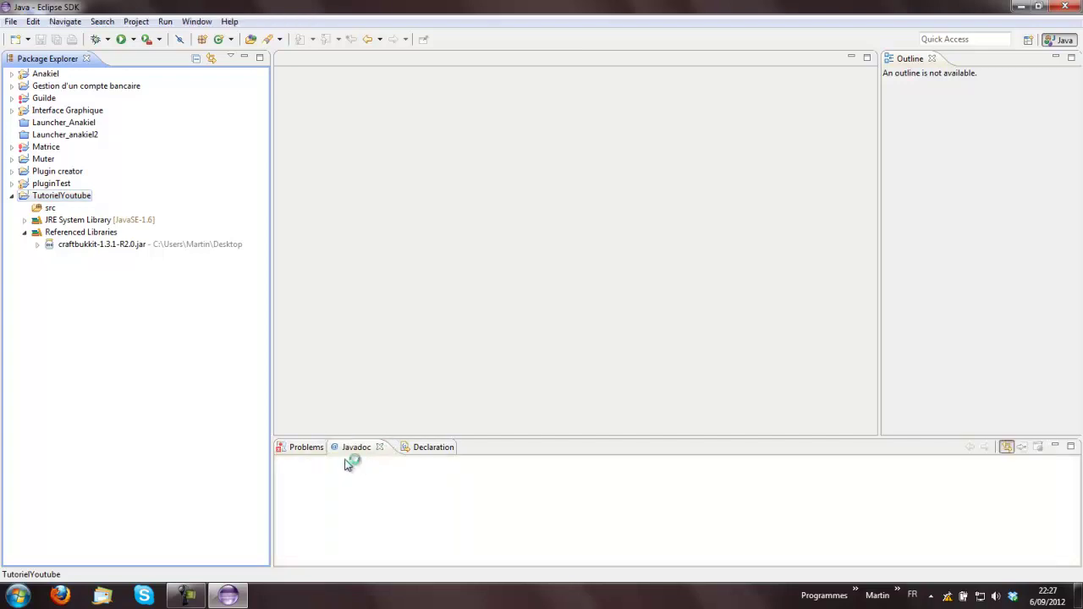
left_click(305, 449)
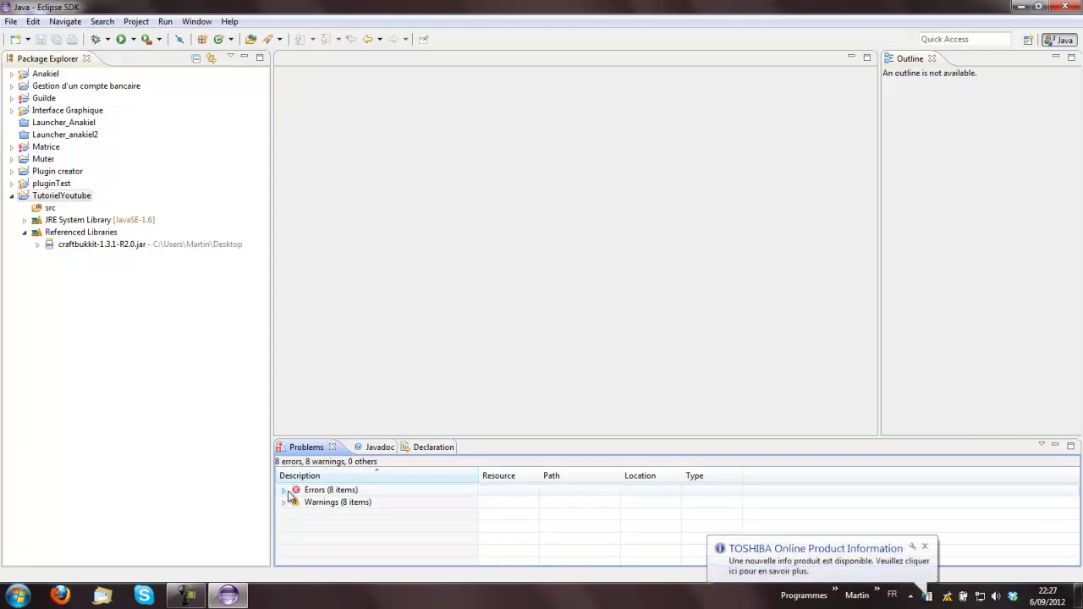
left_click(925, 547)
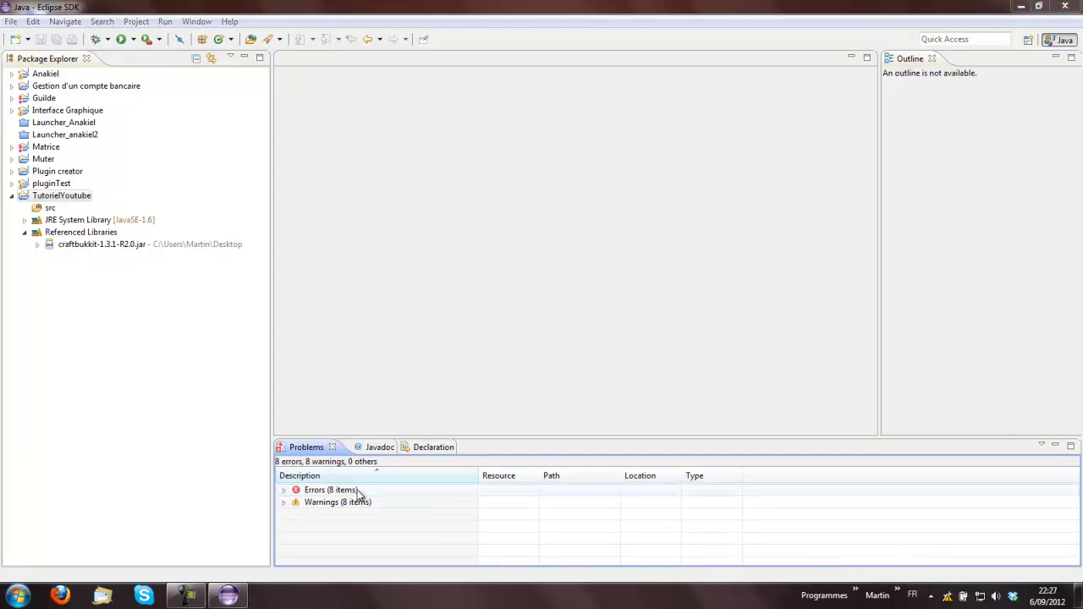
left_click(284, 492)
left_click(284, 492)
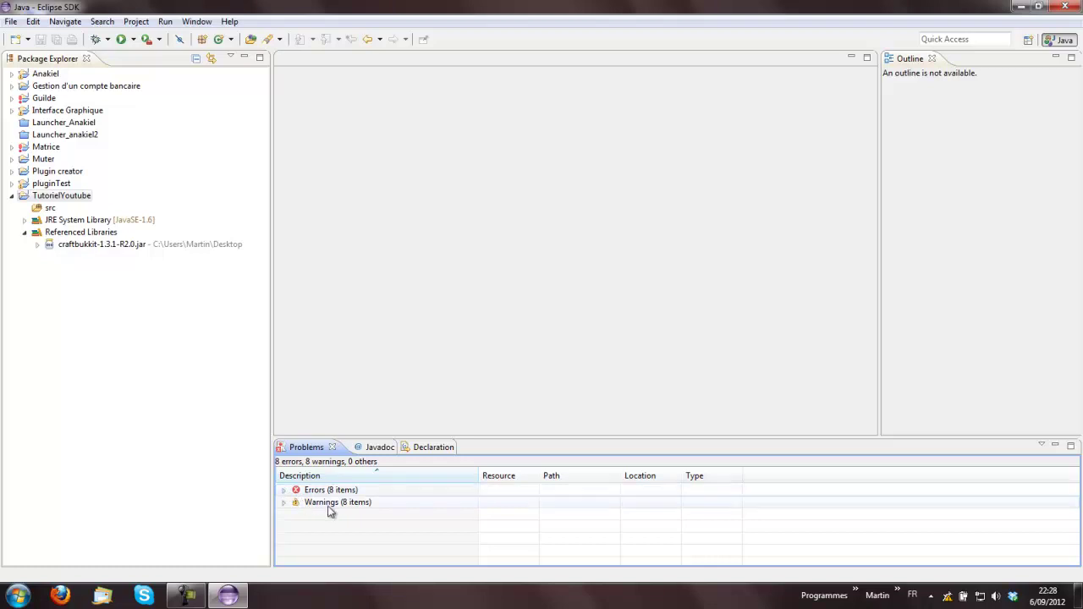